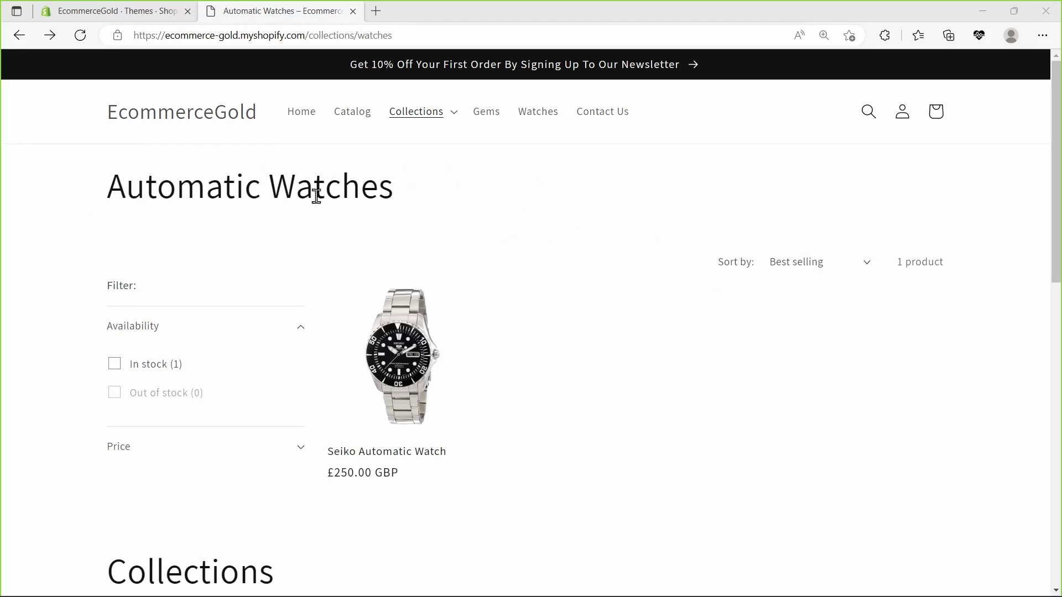
# Step: Scroll through the Automatic Watches collection page to review its product and Collections row
pyautogui.scroll(-7, 562, 297)
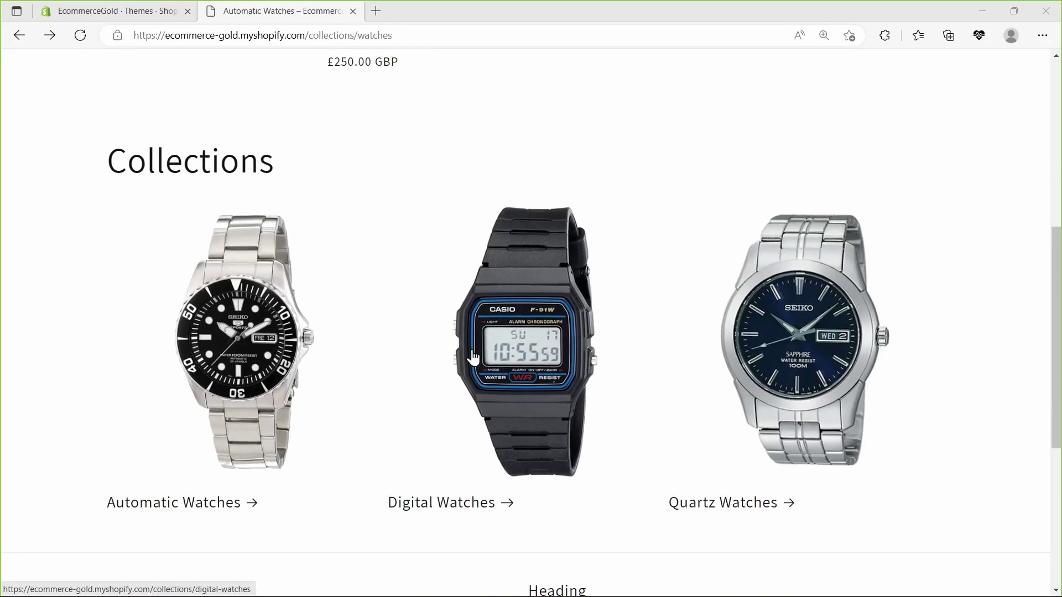
pyautogui.scroll(7, 474, 360)
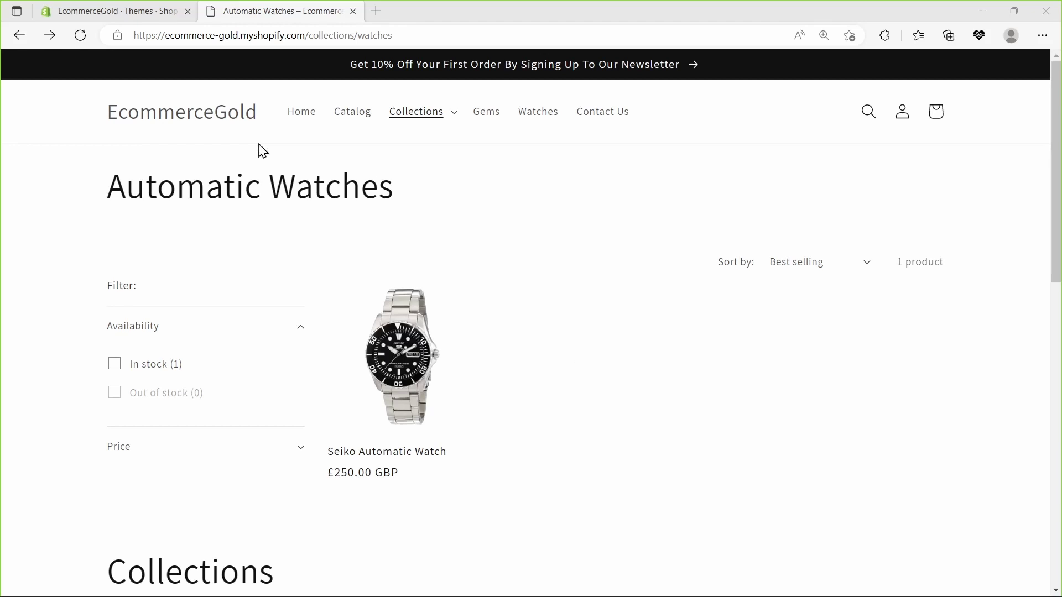
# Step: Back on Themes, customize Dawn 7.0 and switch the editor to the Collections templates
pyautogui.click(133, 14)
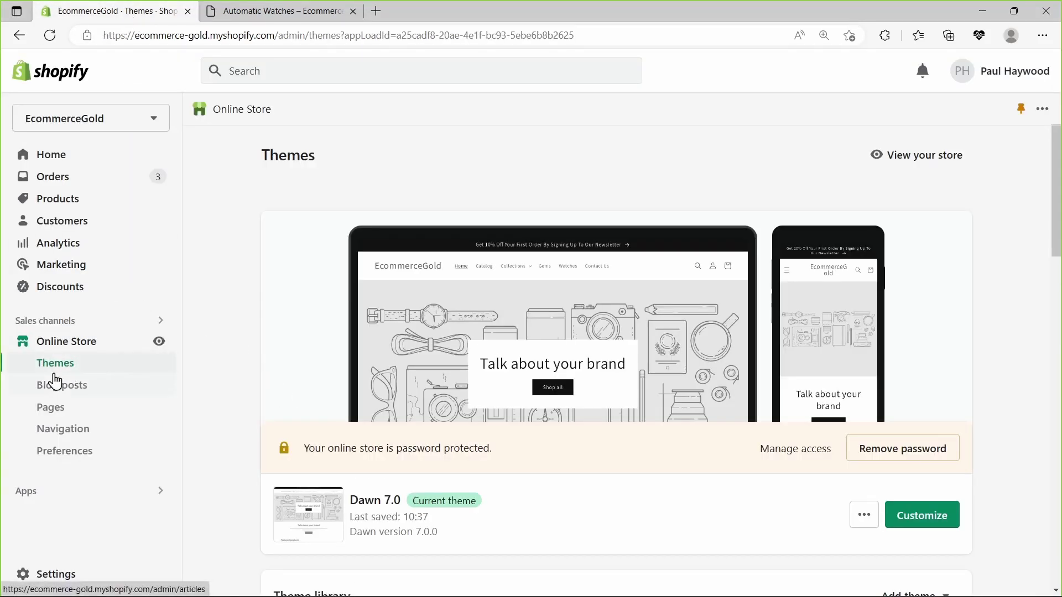
pyautogui.click(945, 522)
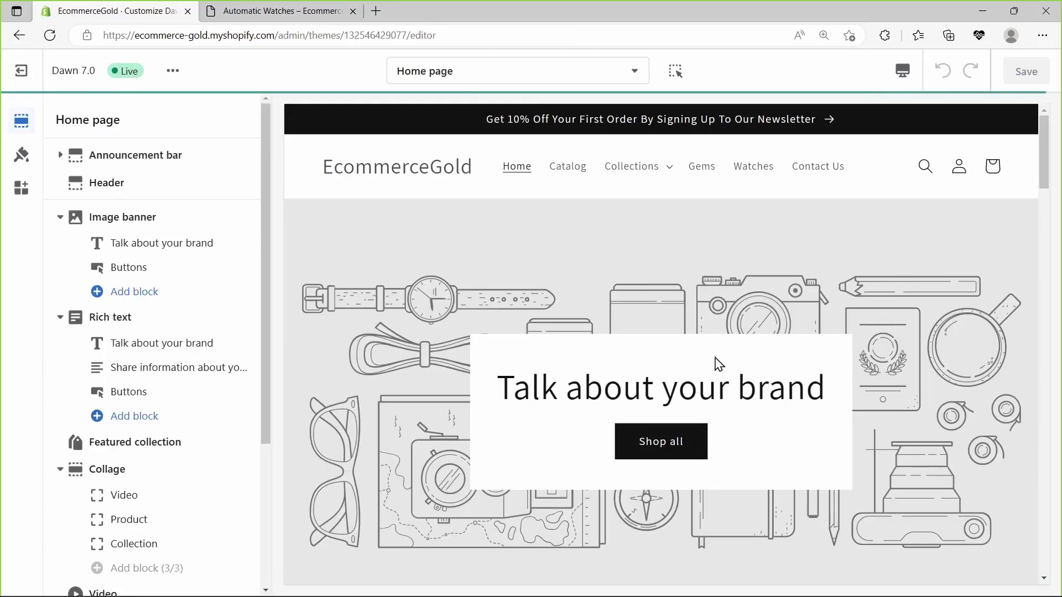
pyautogui.click(640, 81)
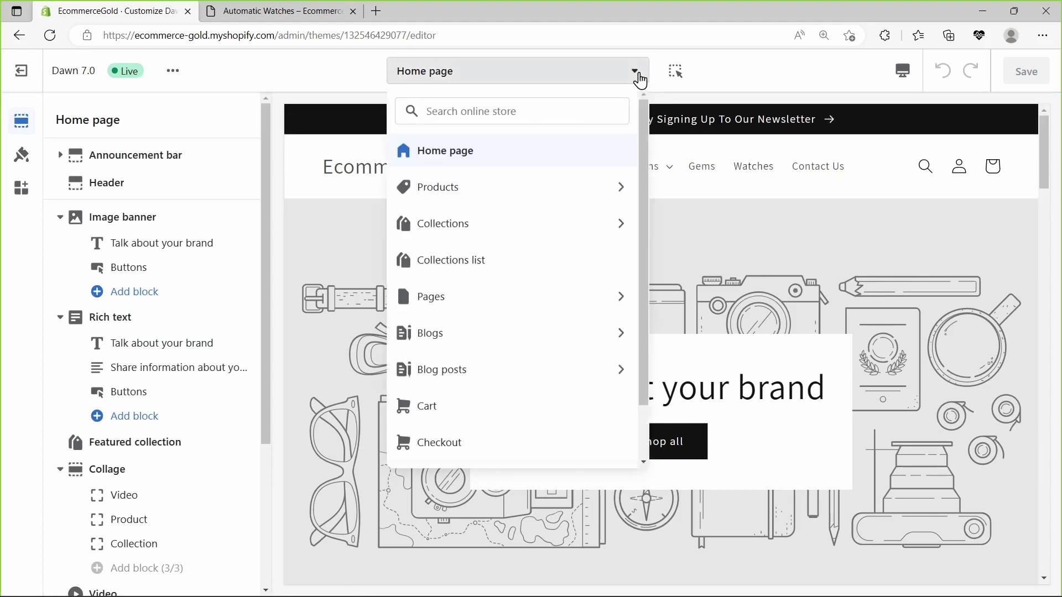
pyautogui.click(493, 235)
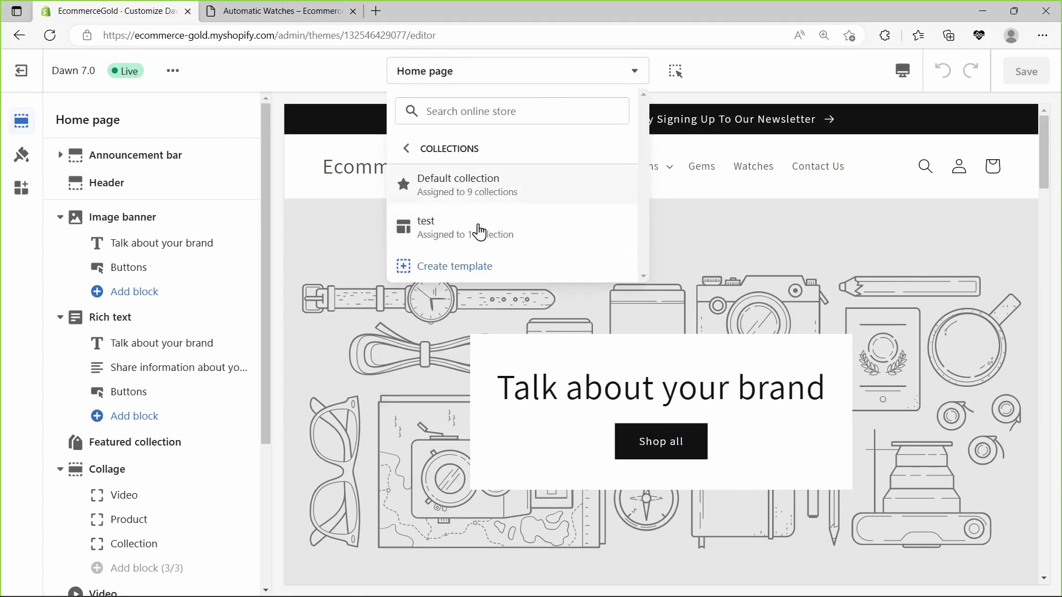
# Step: Create a new template named 'watches' based on Default collection
pyautogui.click(455, 268)
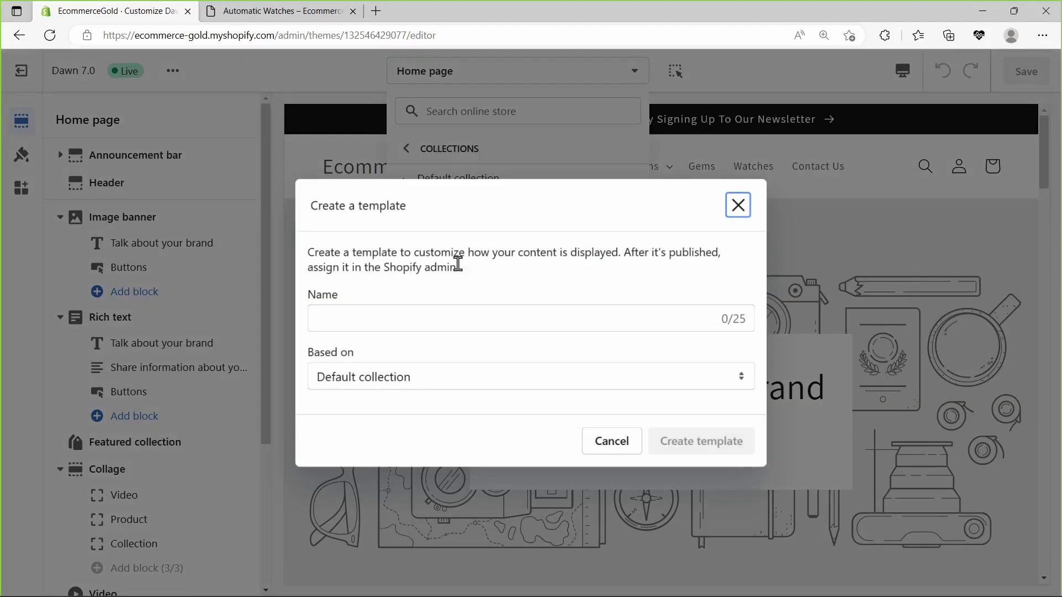
pyautogui.click(451, 318)
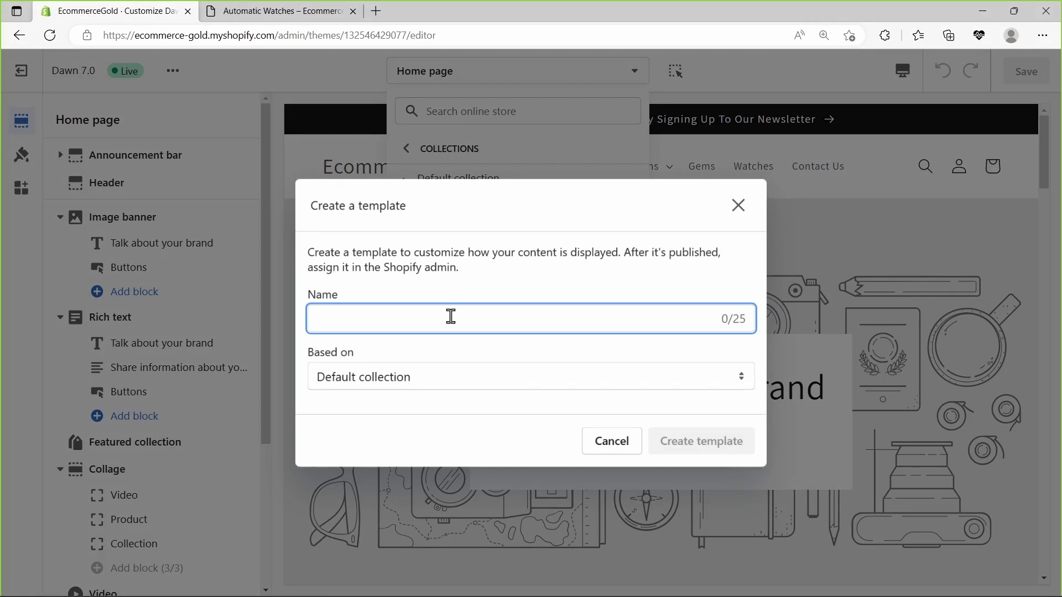
pyautogui.write('watches')
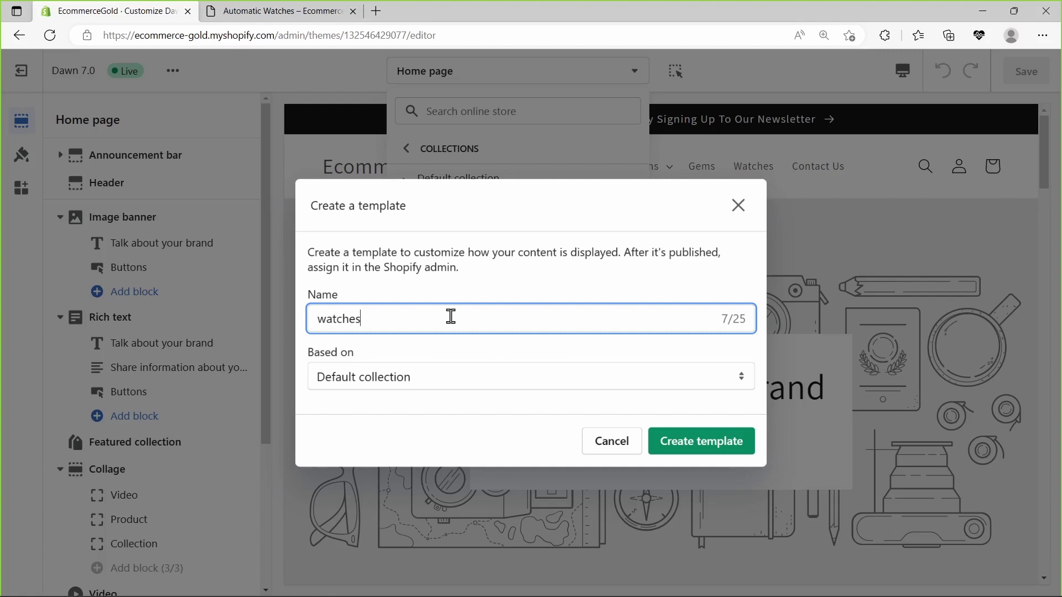
pyautogui.click(709, 450)
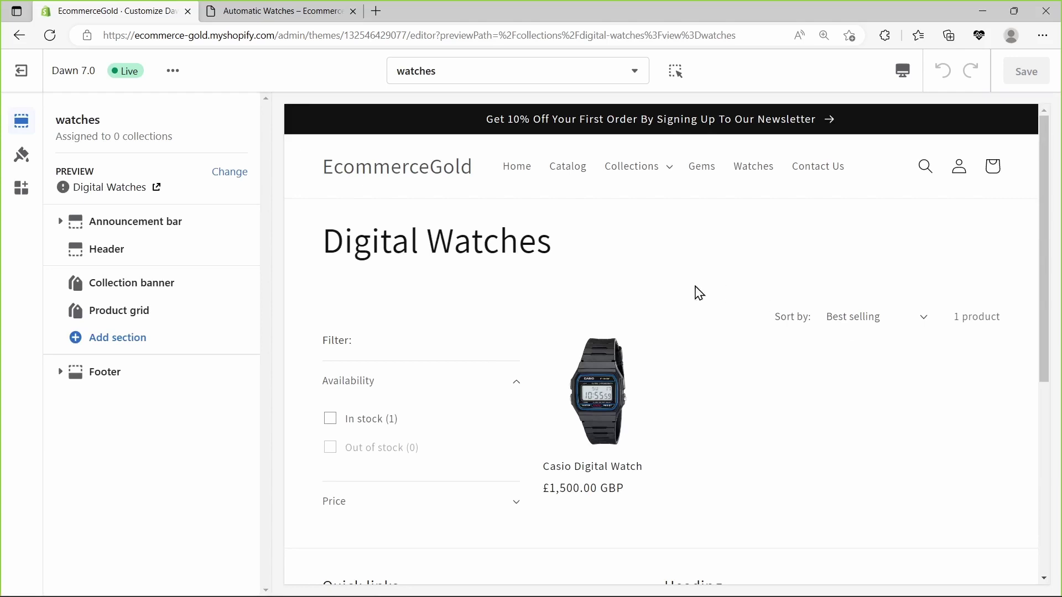
# Step: Add a Collection list section from Theme sections below the Product grid
pyautogui.click(109, 346)
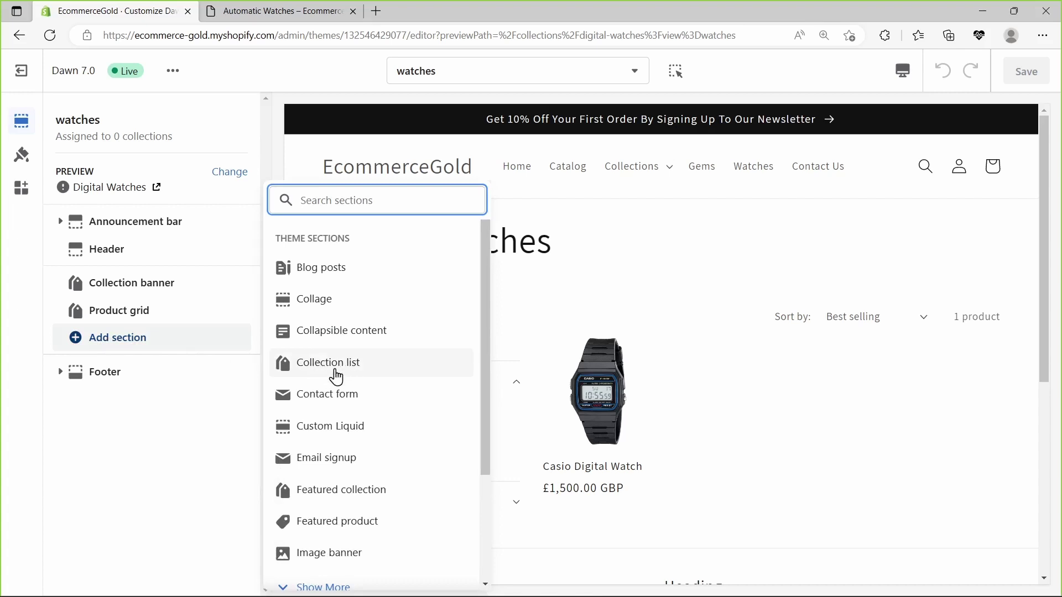
pyautogui.click(332, 366)
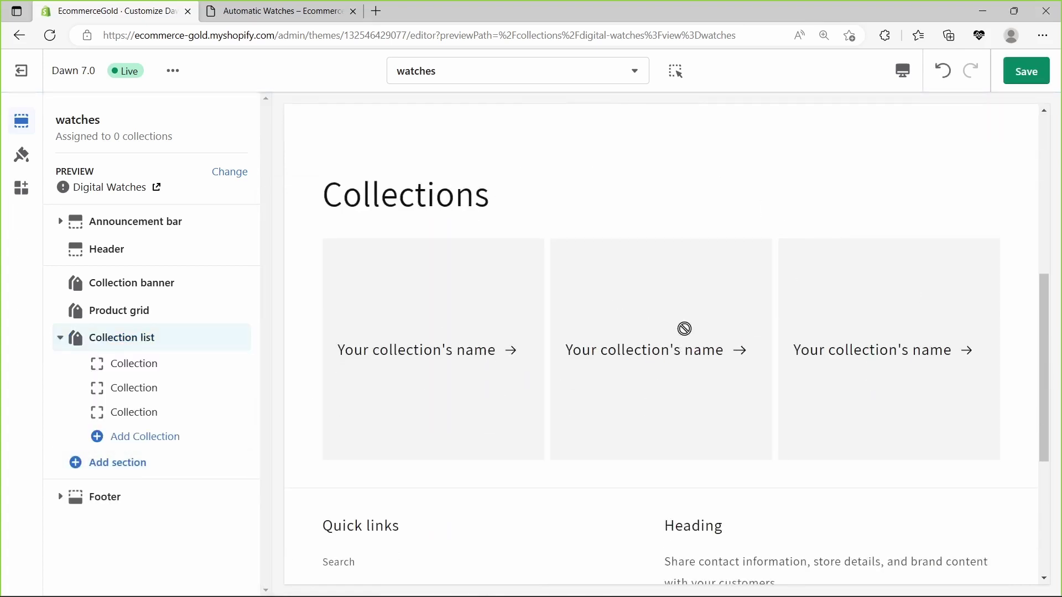
# Step: Change the Collection list heading to 'Related Collections' with Small heading size
pyautogui.click(127, 339)
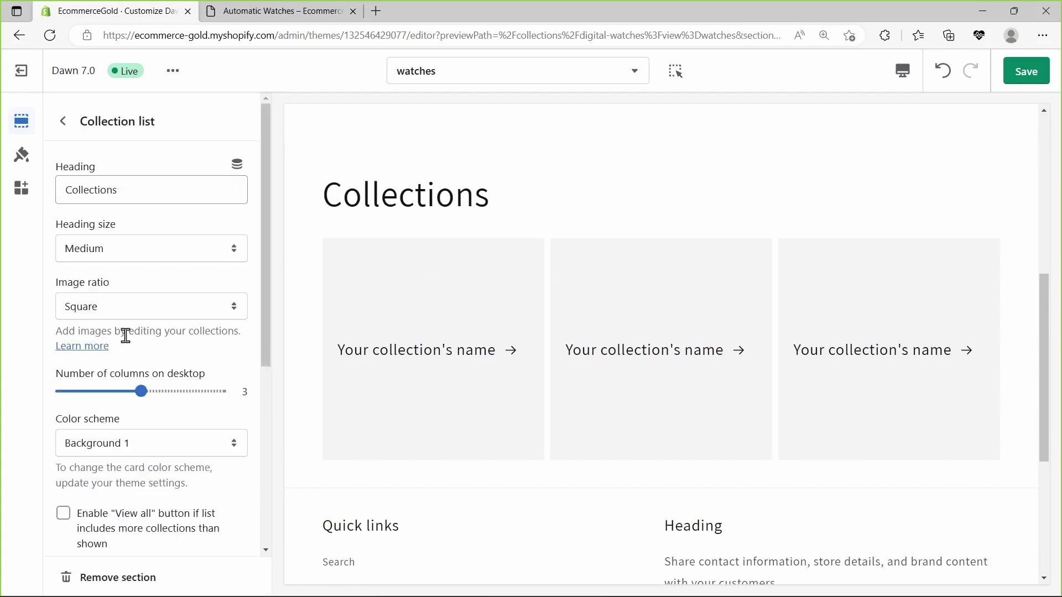
pyautogui.click(67, 188)
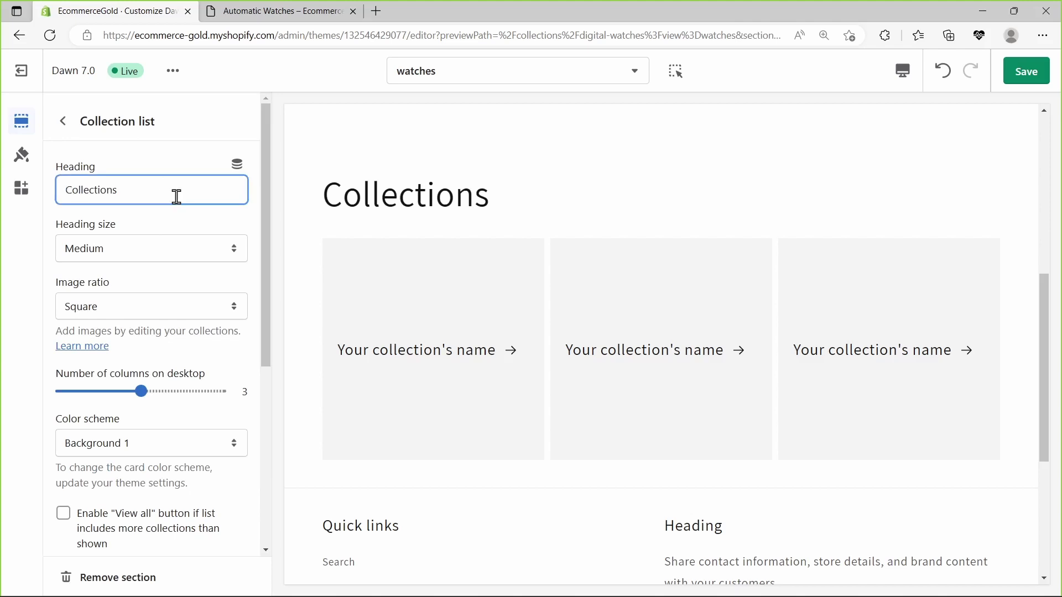
pyautogui.write('Related')
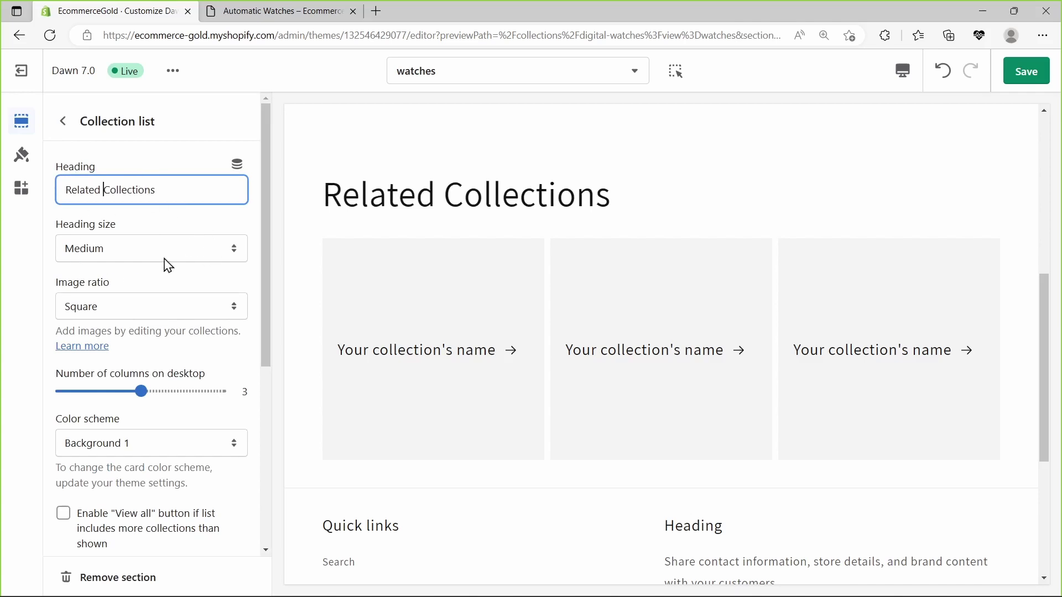
pyautogui.click(131, 259)
pyautogui.click(124, 269)
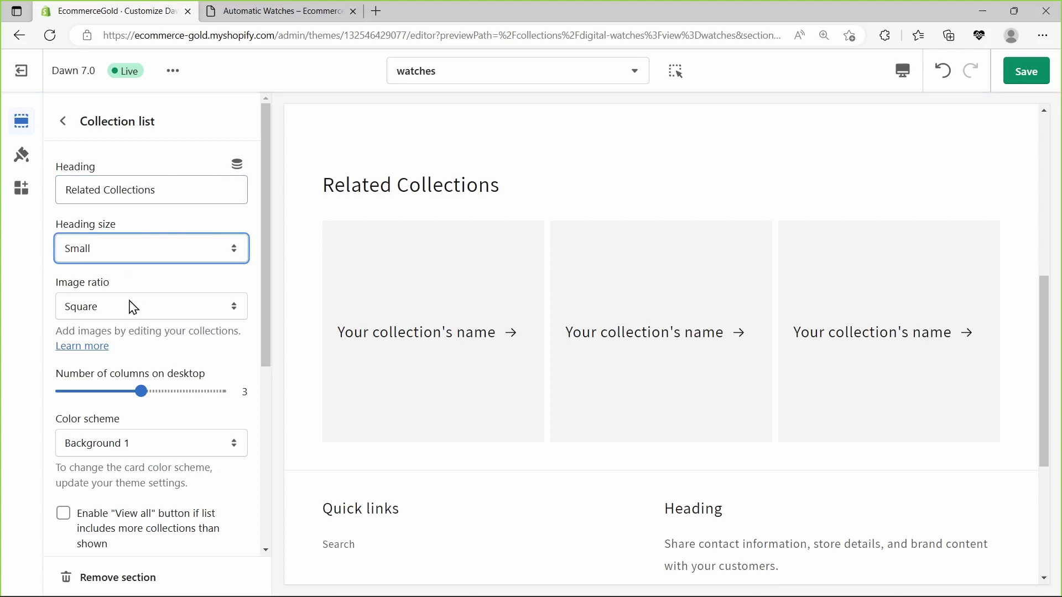
pyautogui.click(62, 122)
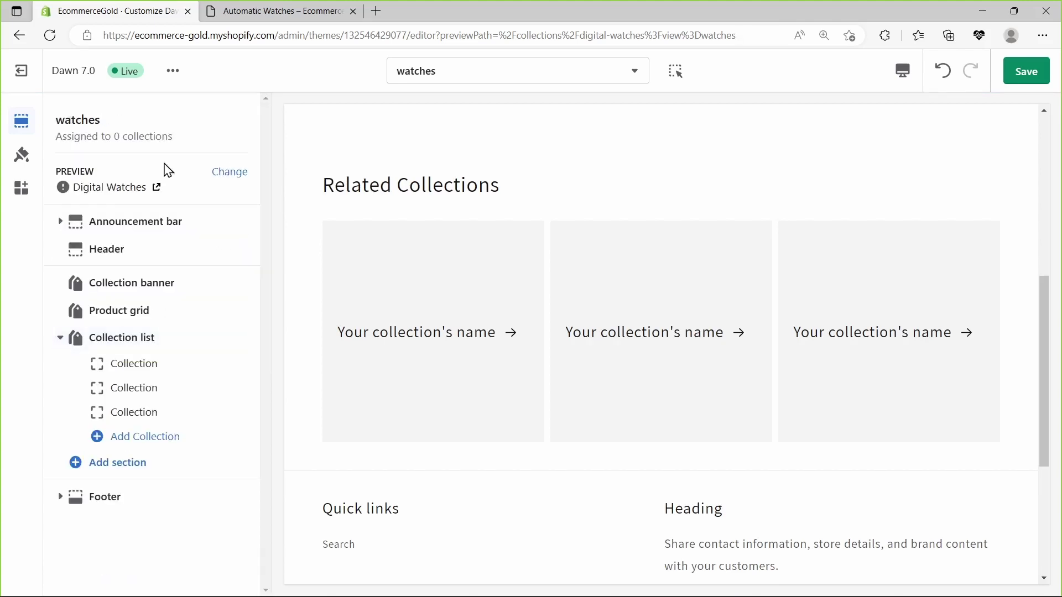
# Step: Set the first collection card to Automatic Watches
pyautogui.click(132, 366)
pyautogui.click(154, 198)
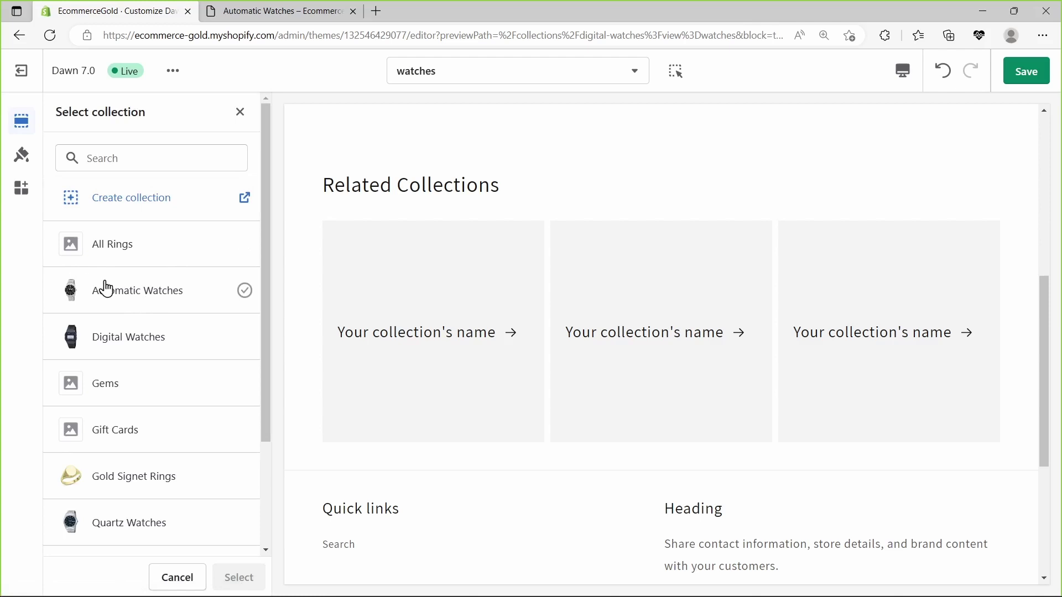
pyautogui.click(112, 298)
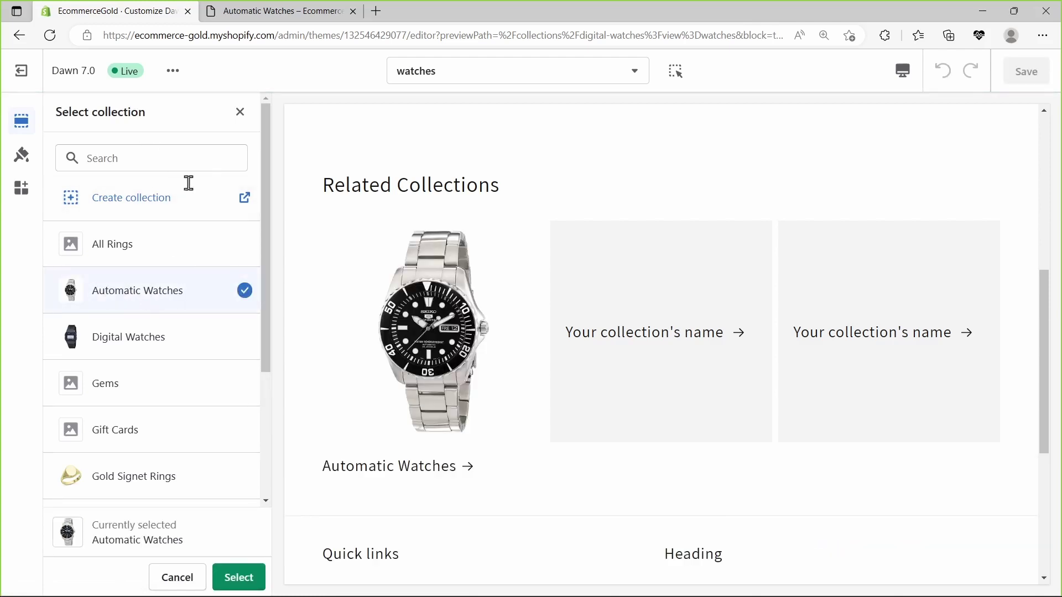
pyautogui.click(236, 575)
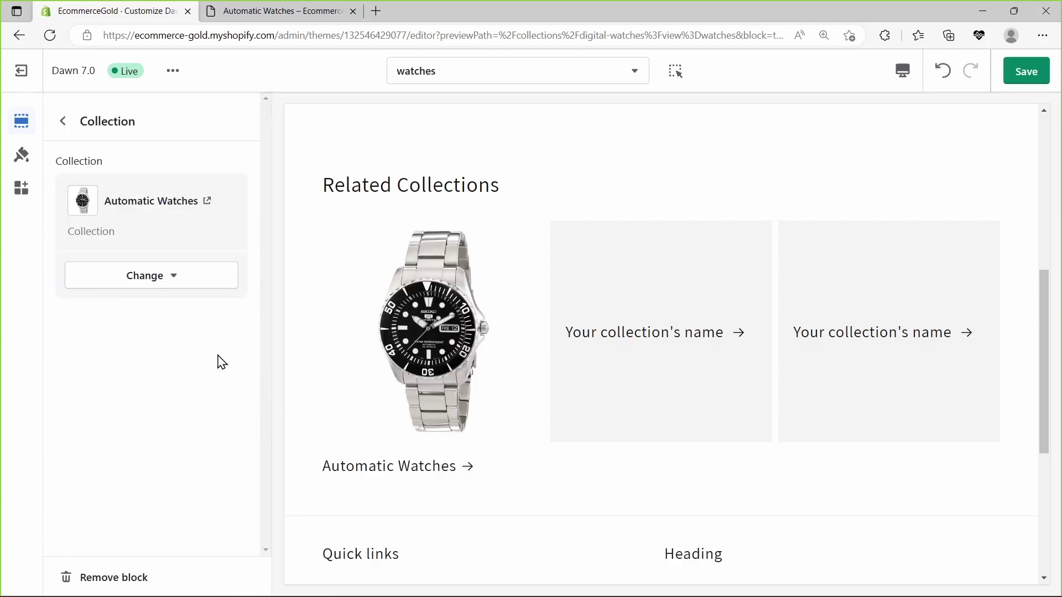
pyautogui.click(62, 120)
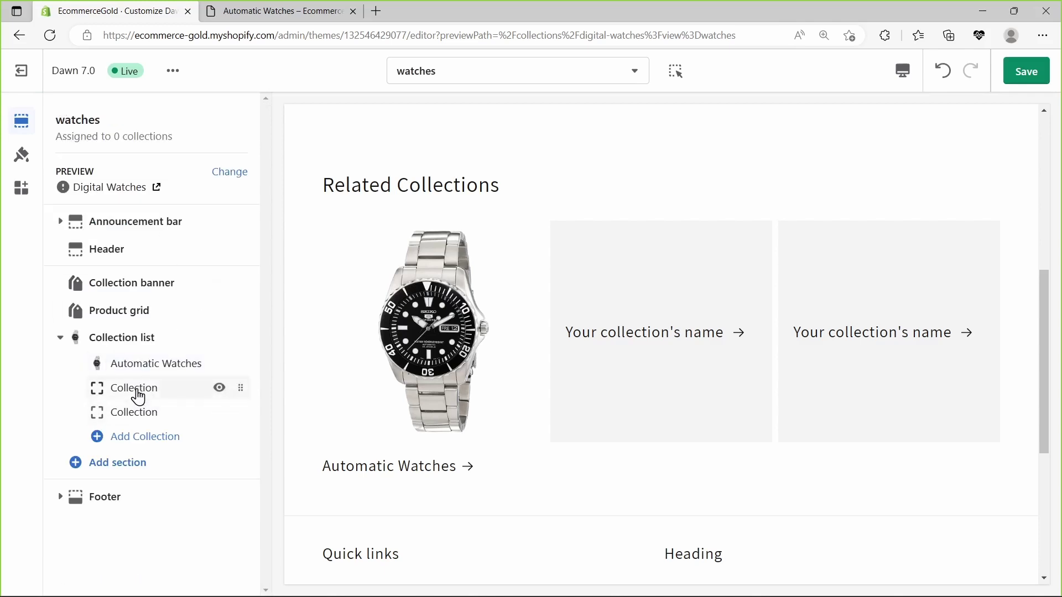
# Step: Set the second collection card to Digital Watches
pyautogui.click(139, 387)
pyautogui.click(142, 193)
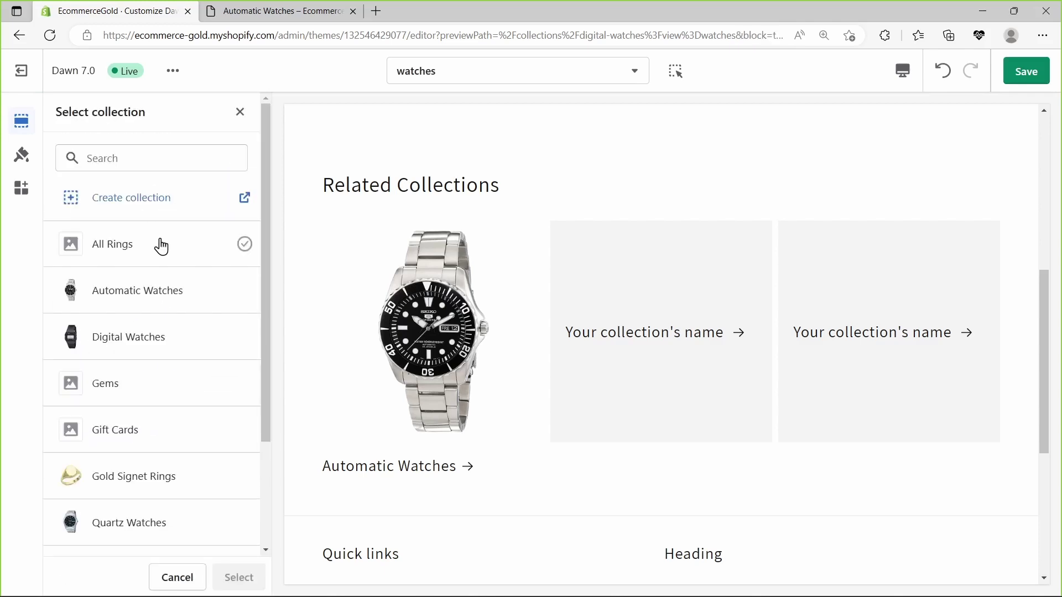
pyautogui.click(143, 352)
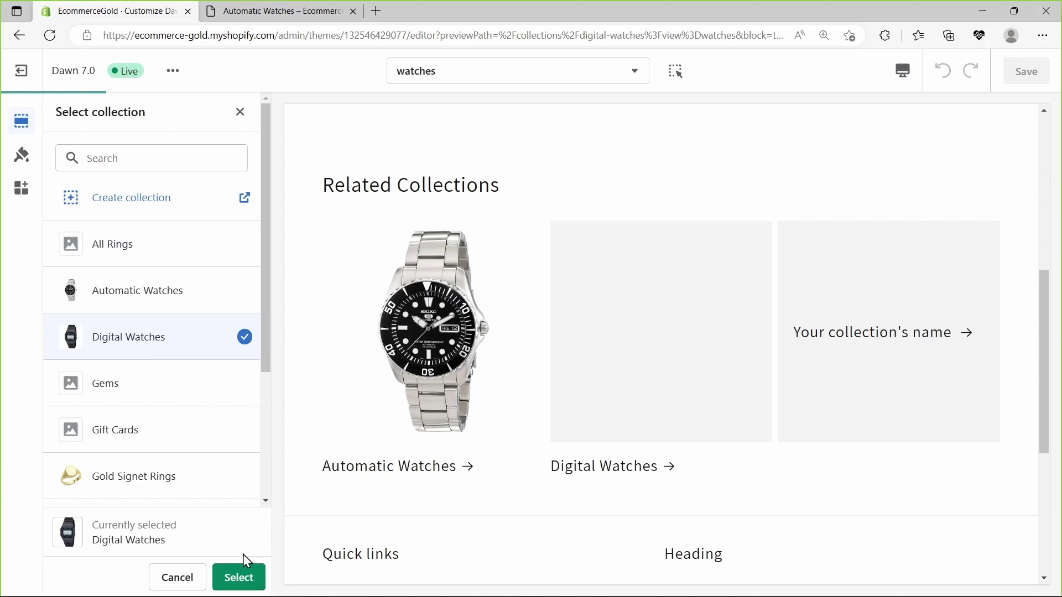
pyautogui.click(238, 577)
pyautogui.click(63, 120)
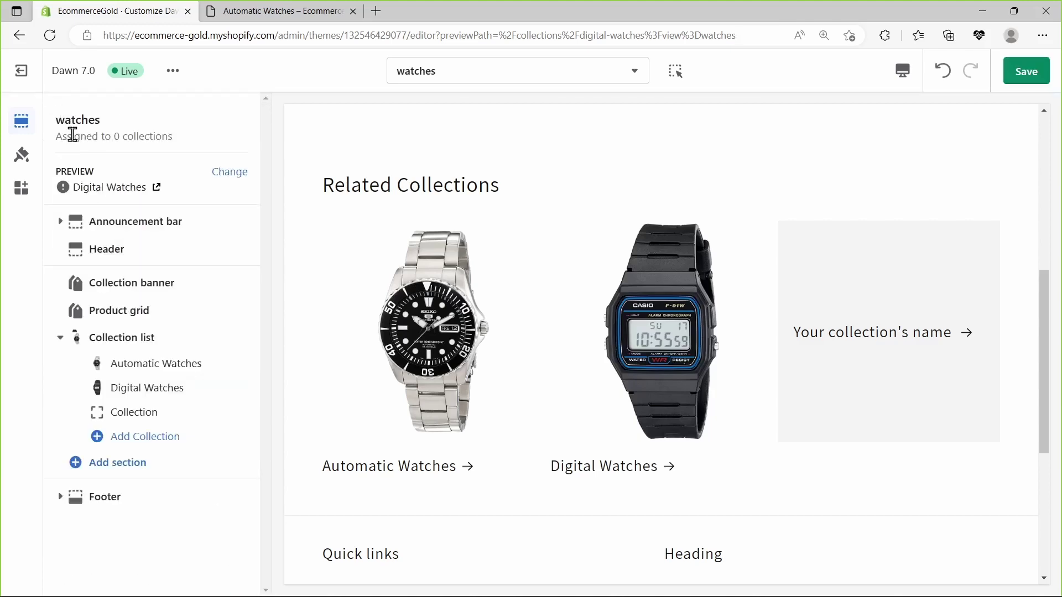
# Step: Set the third collection card to Quartz Watches and save the watches template
pyautogui.click(136, 413)
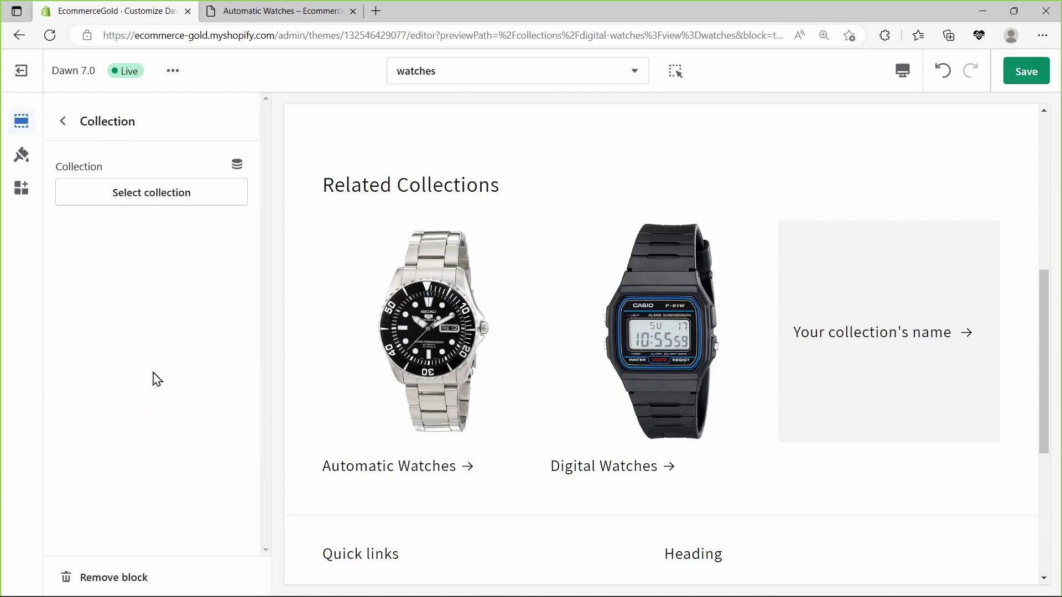
pyautogui.click(142, 200)
pyautogui.scroll(-3, 163, 360)
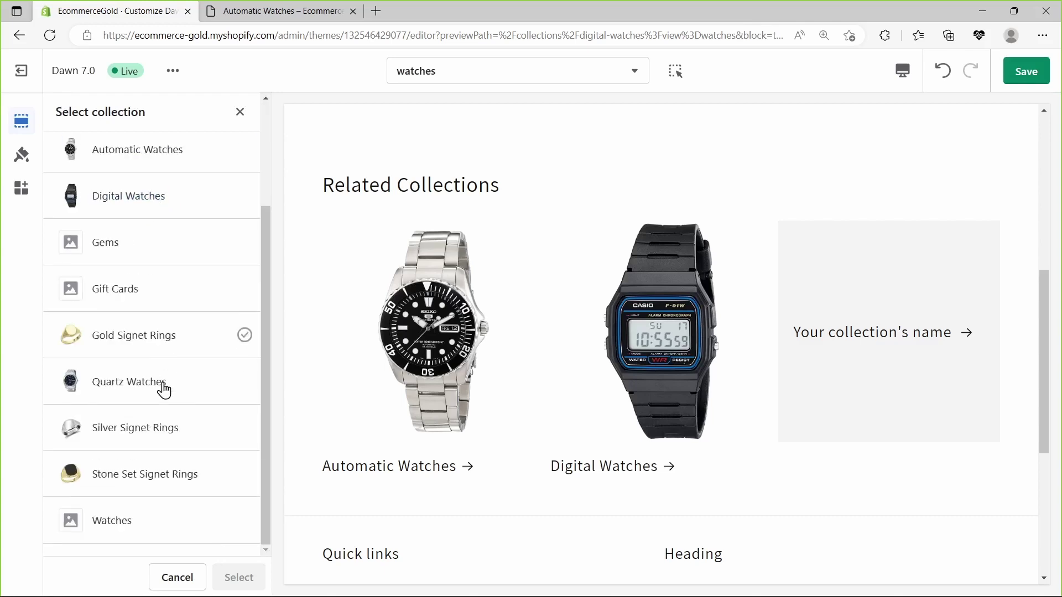
pyautogui.click(128, 390)
pyautogui.click(233, 576)
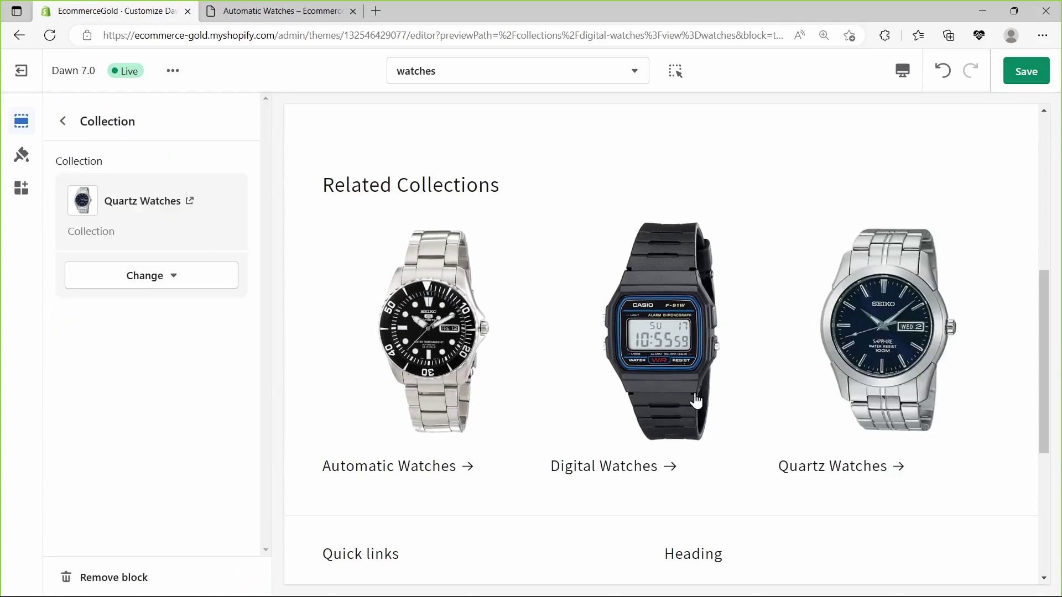
pyautogui.click(563, 415)
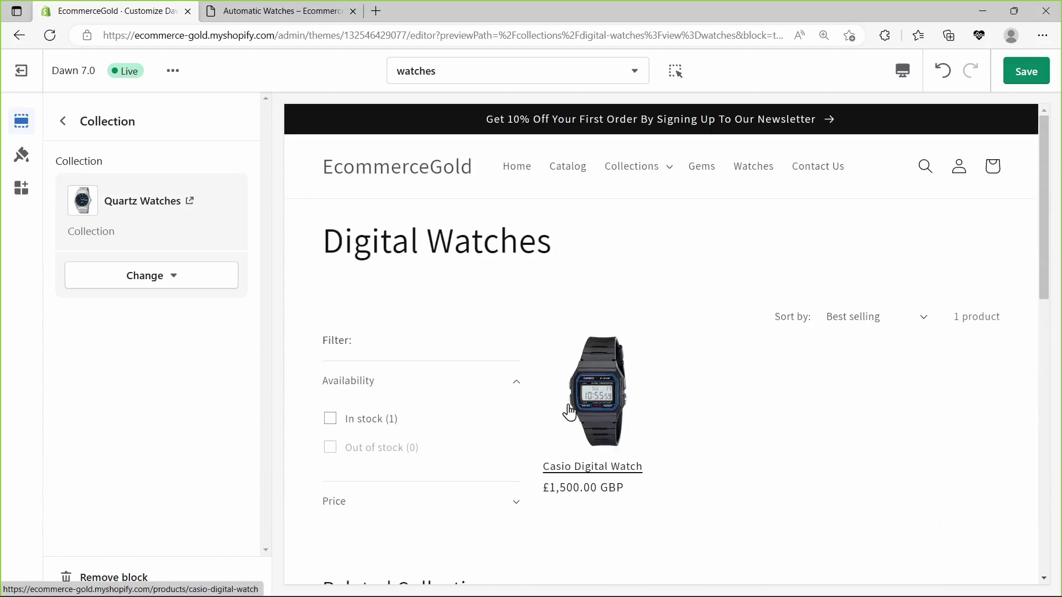
pyautogui.click(1029, 75)
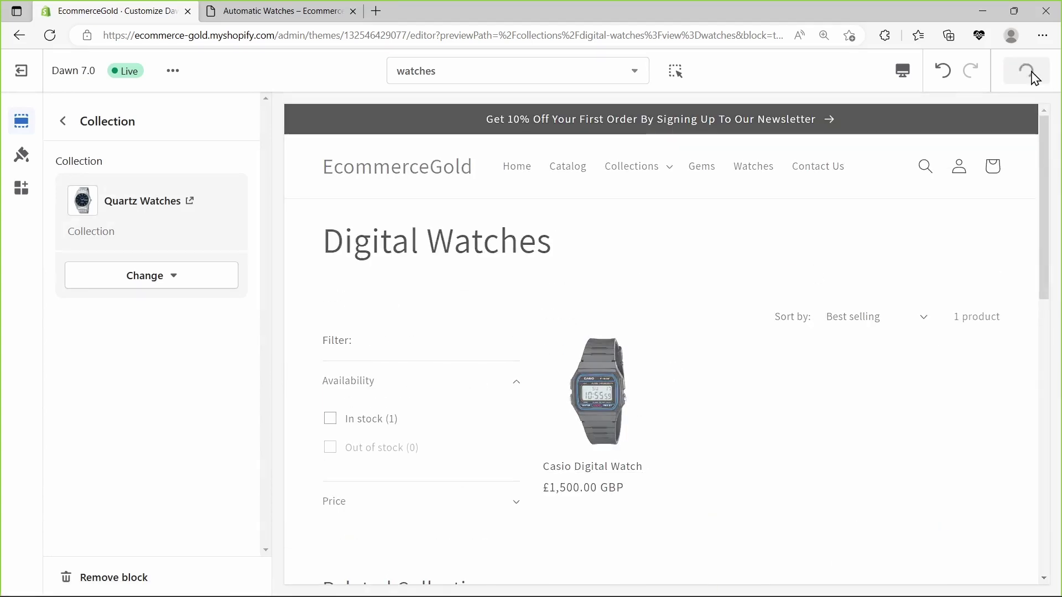
# Step: Open the Watches collection in admin, set its Theme template to 'watches', and save
pyautogui.click(41, 80)
pyautogui.click(52, 203)
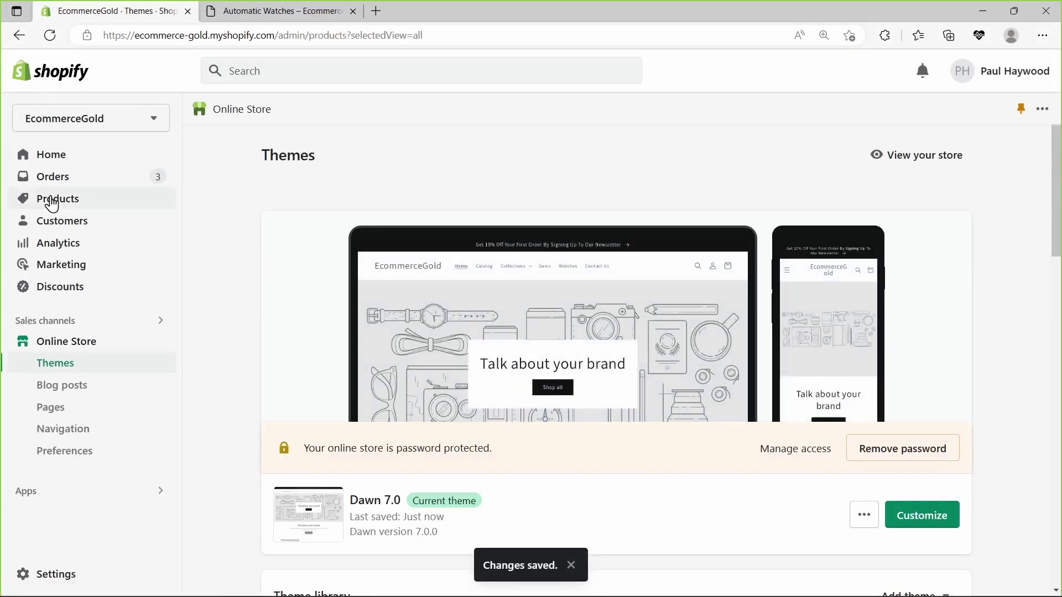
pyautogui.click(63, 265)
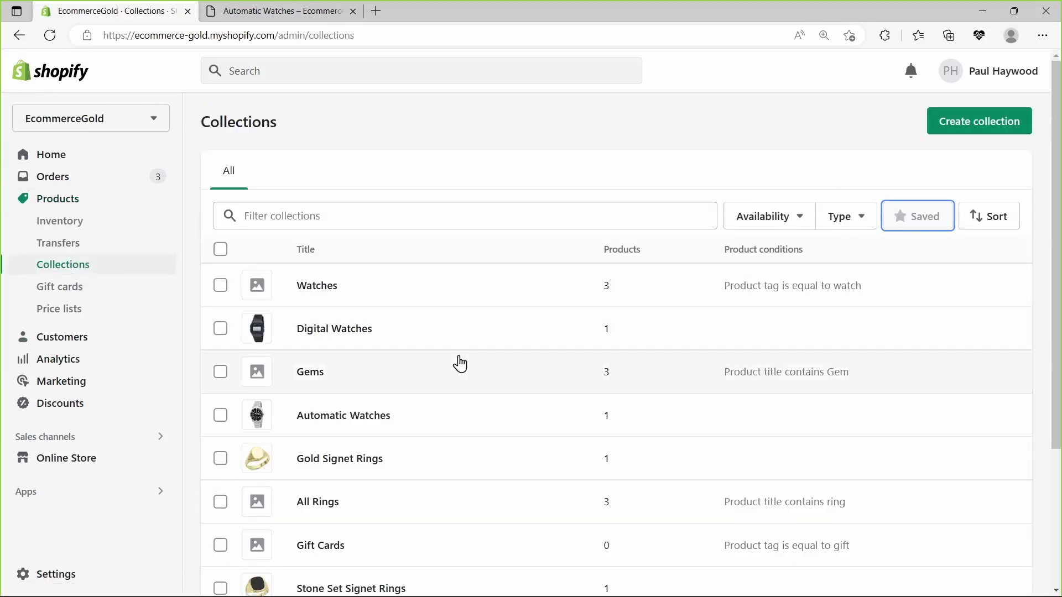
pyautogui.click(314, 293)
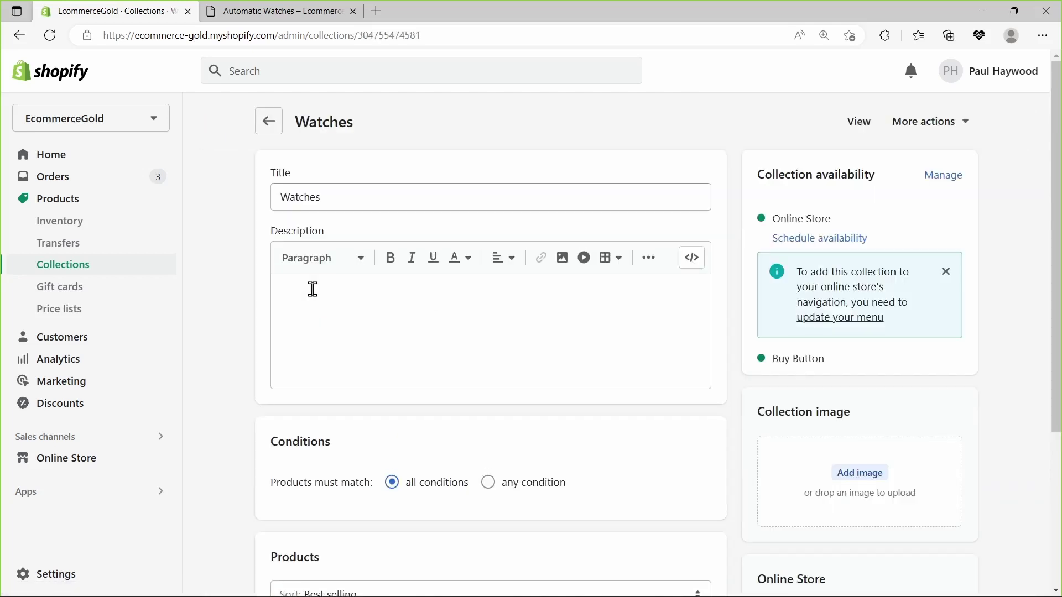
pyautogui.scroll(-5, 778, 281)
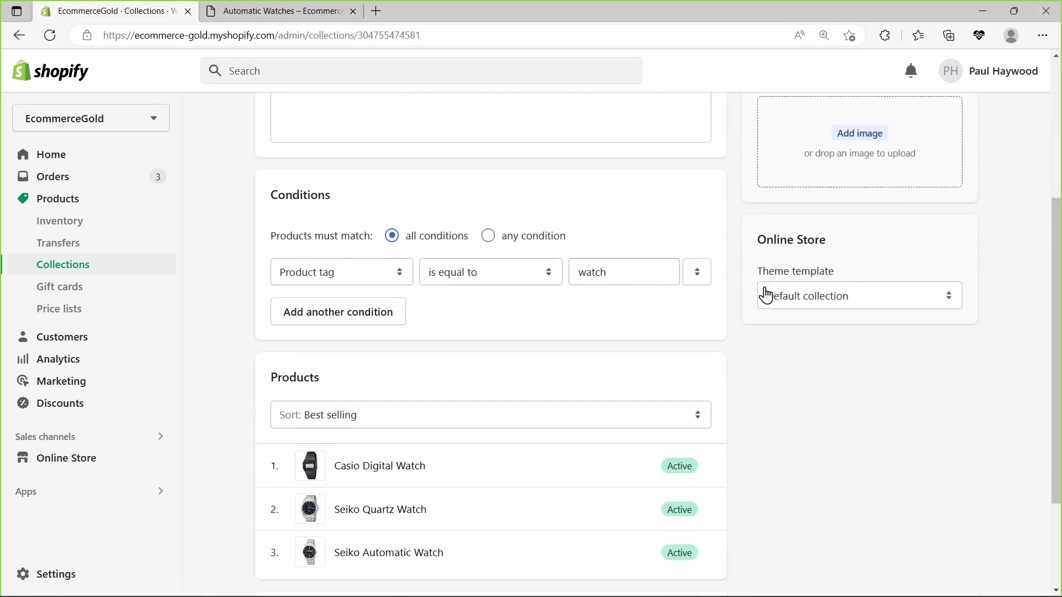
pyautogui.click(838, 298)
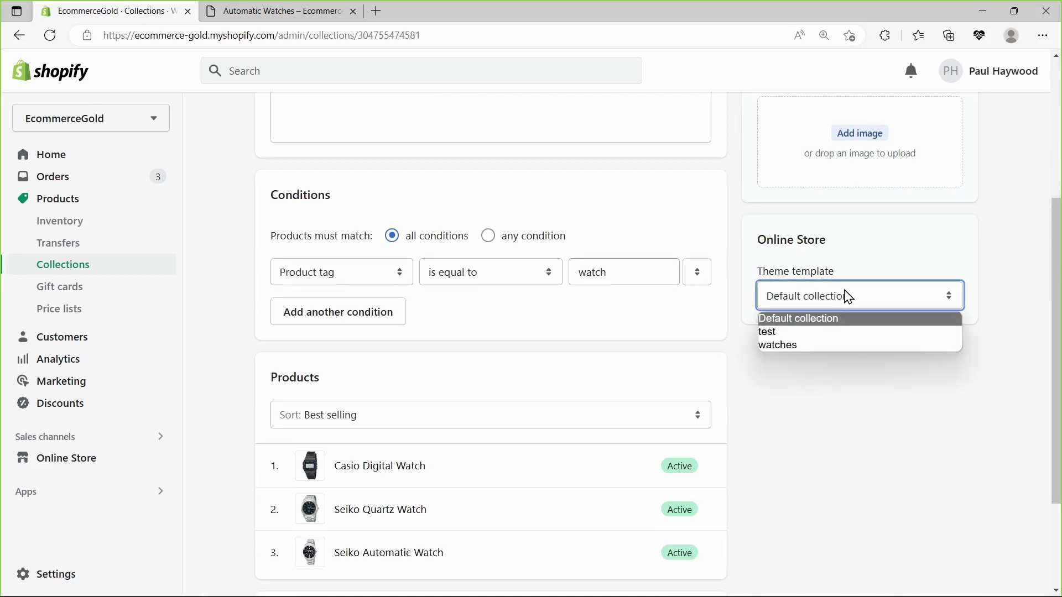
pyautogui.click(824, 347)
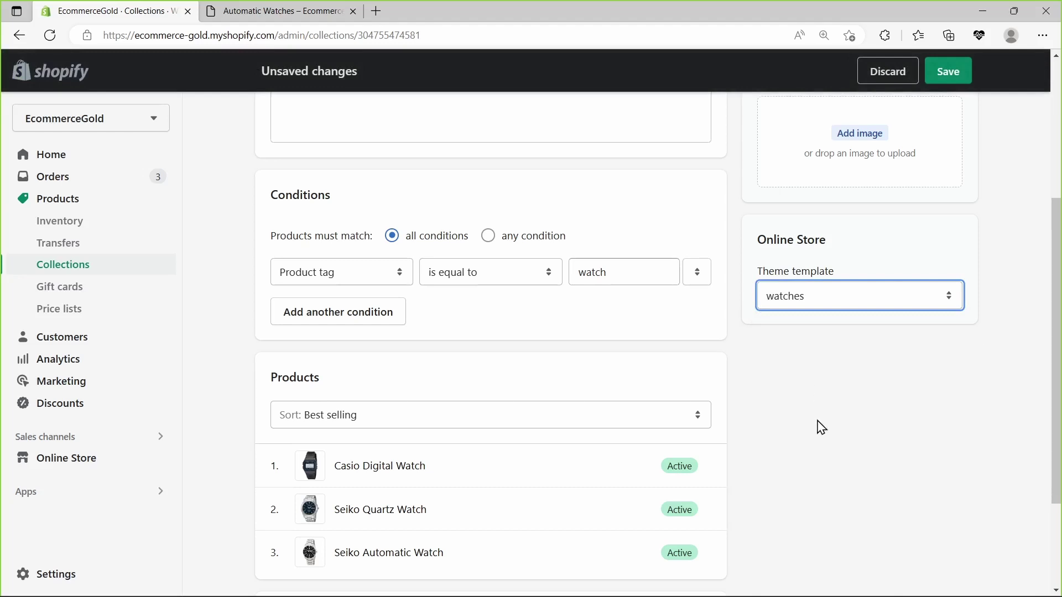
pyautogui.scroll(5, 821, 428)
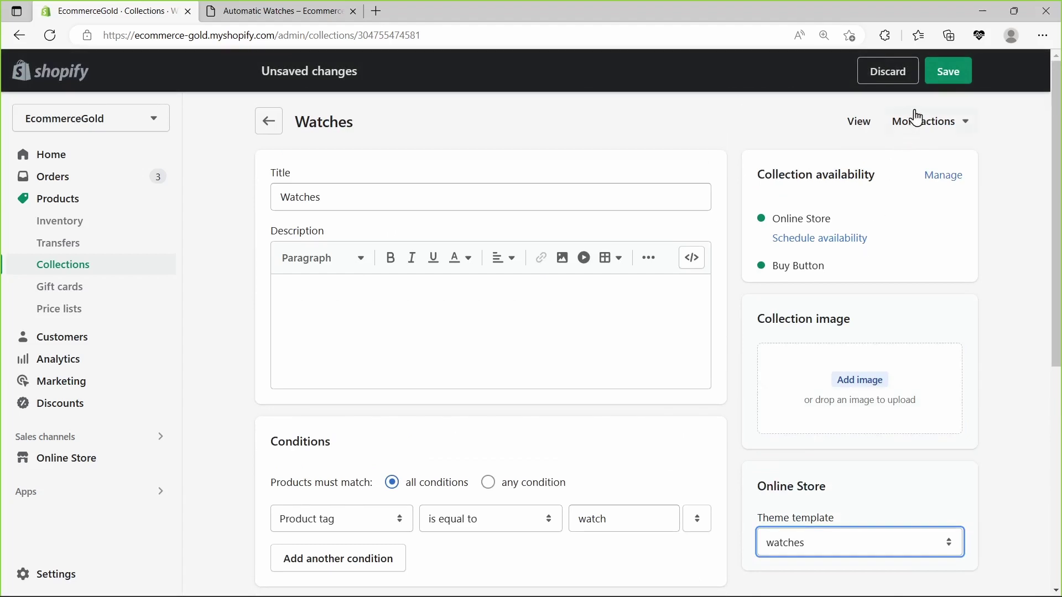
pyautogui.click(957, 73)
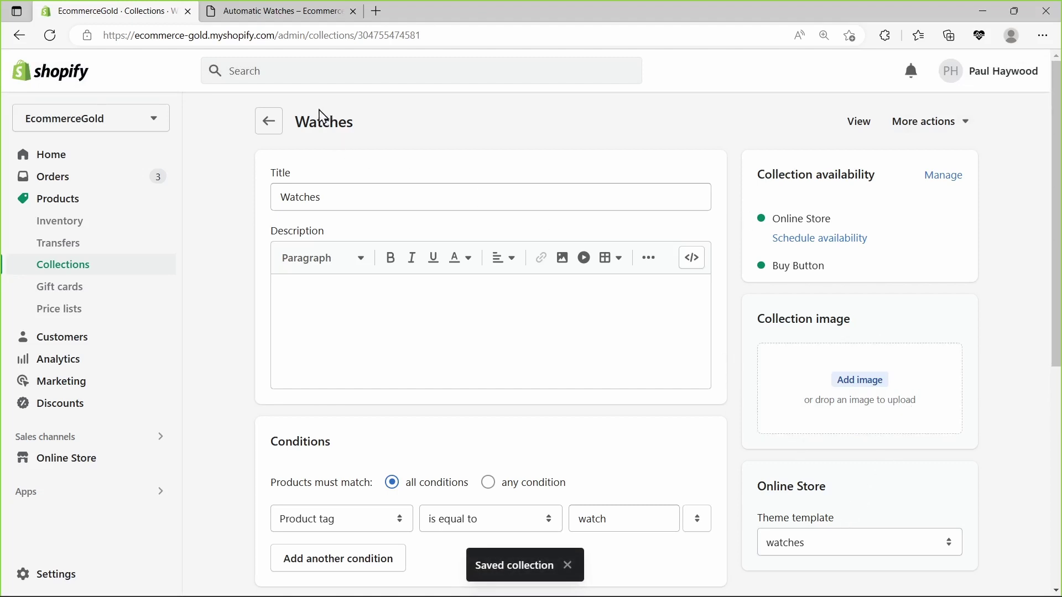
# Step: Open the live store's Watches collection page and scroll to its Related Collections row
pyautogui.click(353, 12)
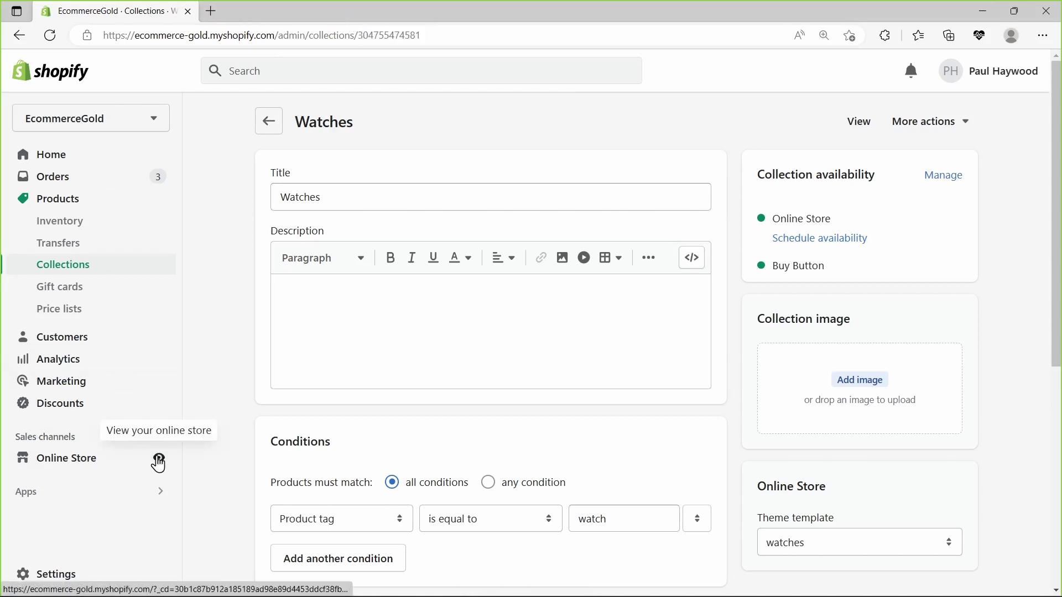
pyautogui.click(159, 460)
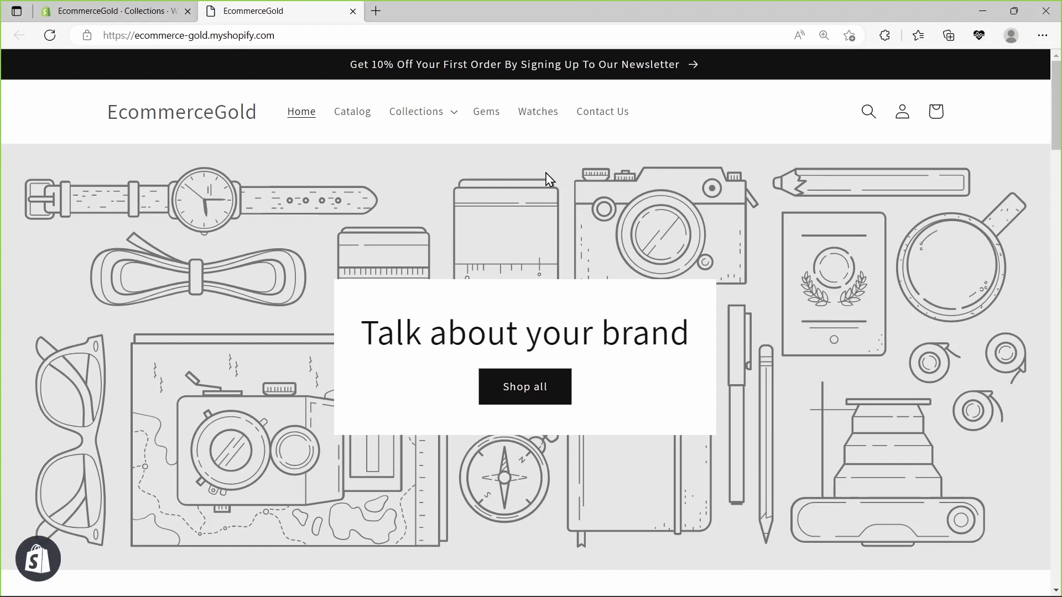
pyautogui.click(536, 115)
pyautogui.scroll(-2, 516, 162)
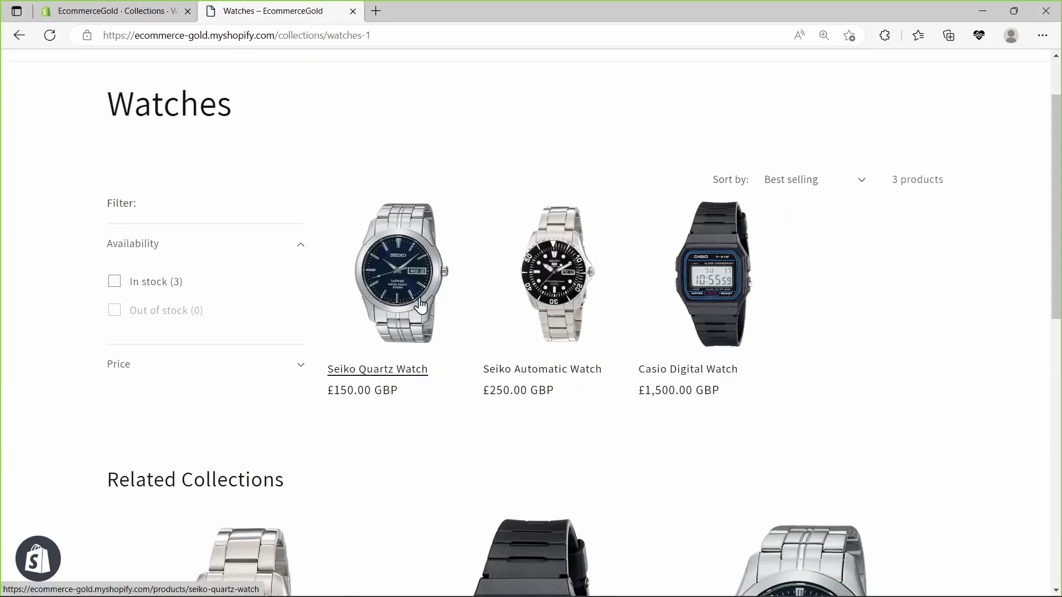
pyautogui.scroll(-4, 754, 315)
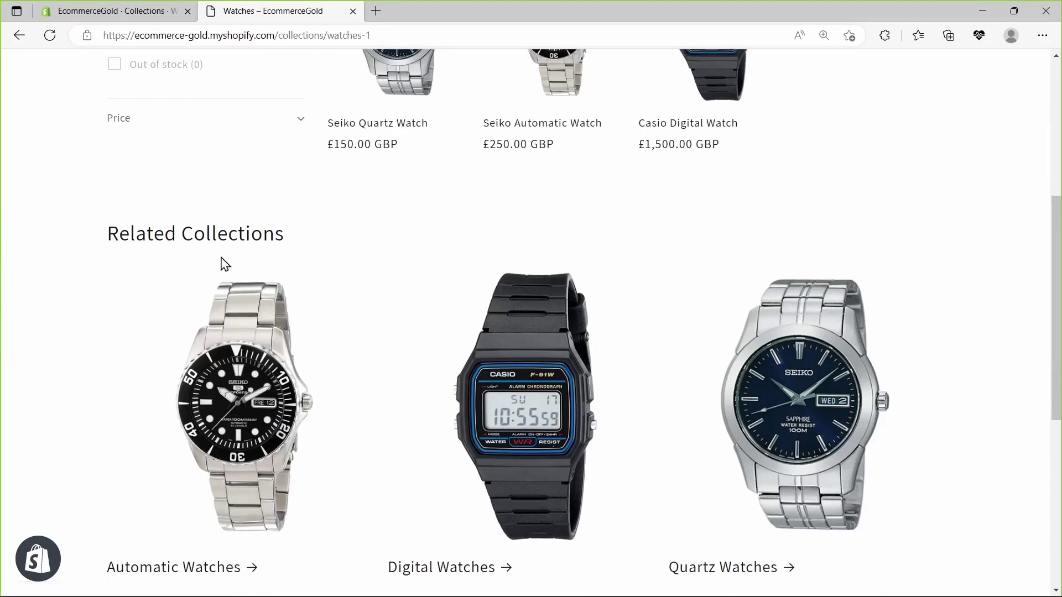
pyautogui.scroll(-1, 159, 288)
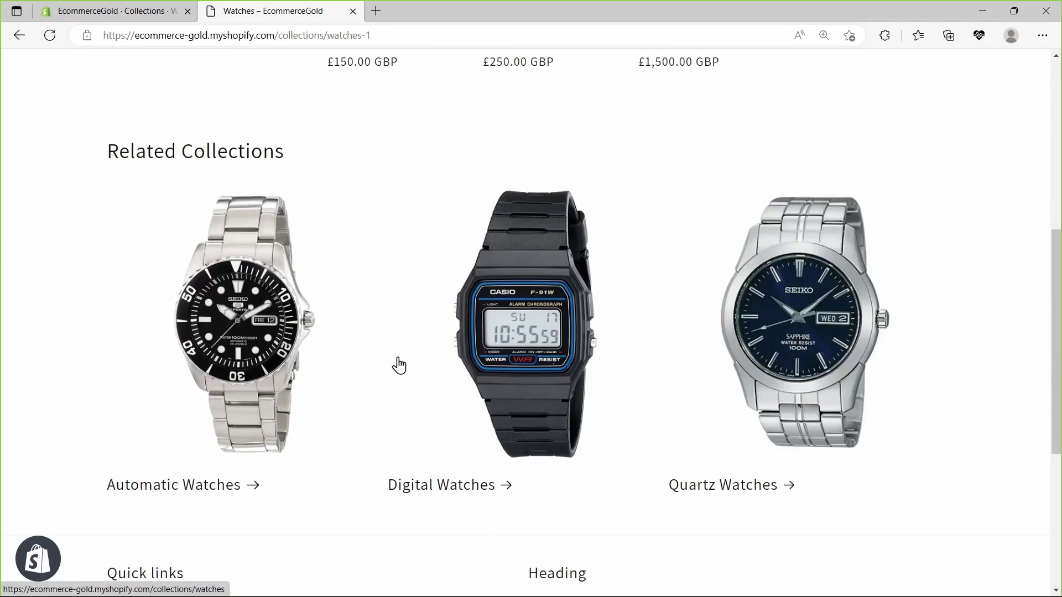
pyautogui.scroll(5, 547, 349)
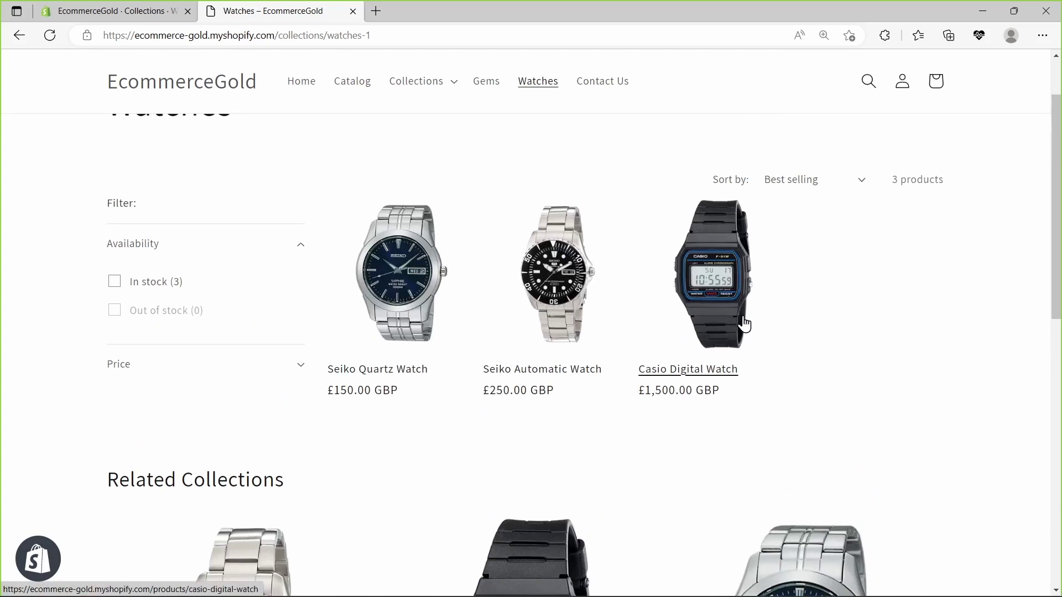
pyautogui.scroll(-4, 744, 324)
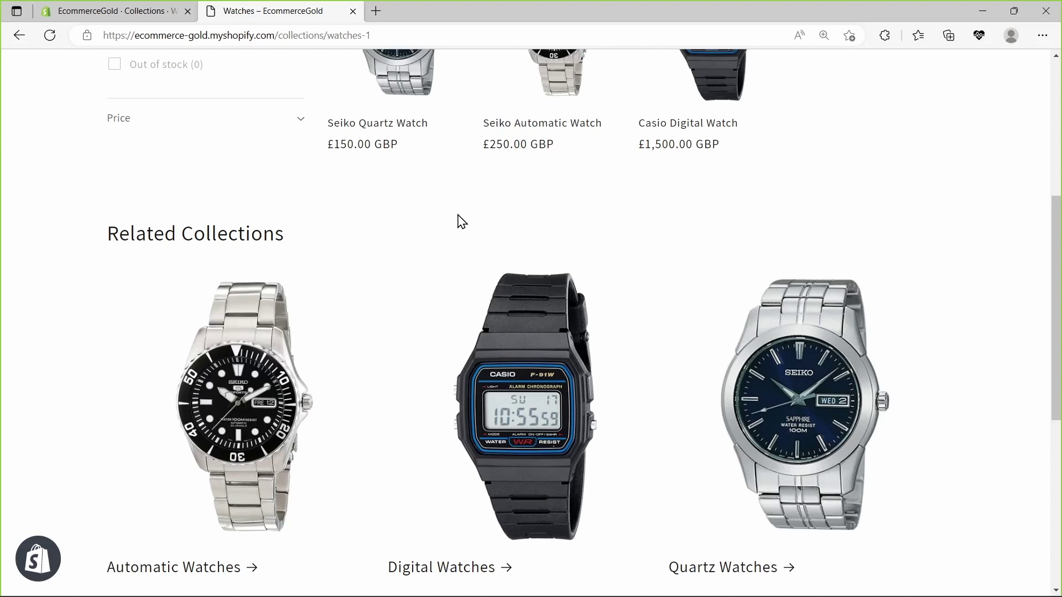
pyautogui.scroll(5, 436, 273)
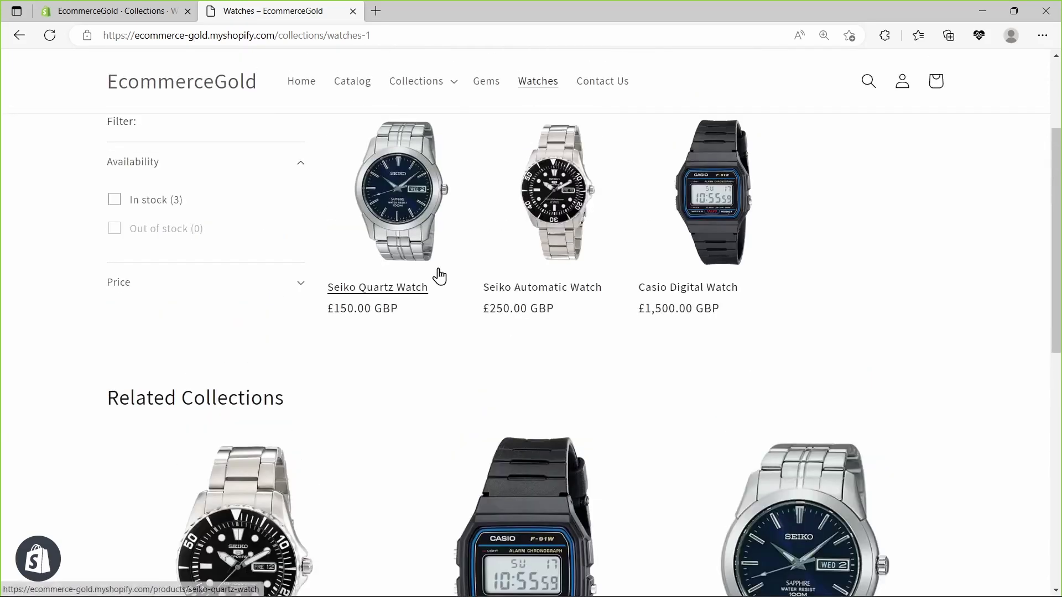
pyautogui.scroll(2, 439, 273)
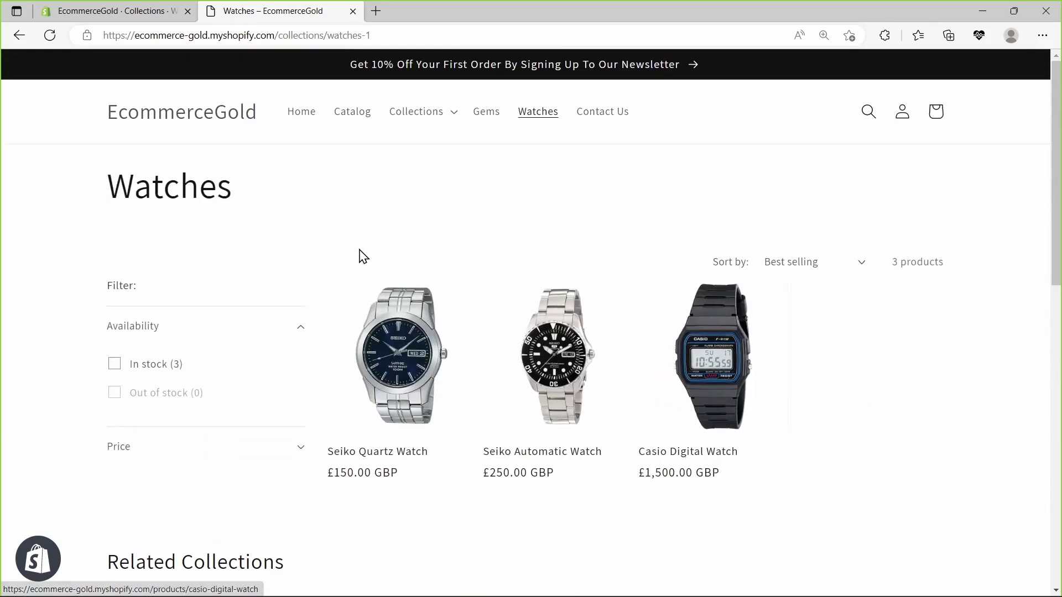
pyautogui.scroll(-6, 811, 403)
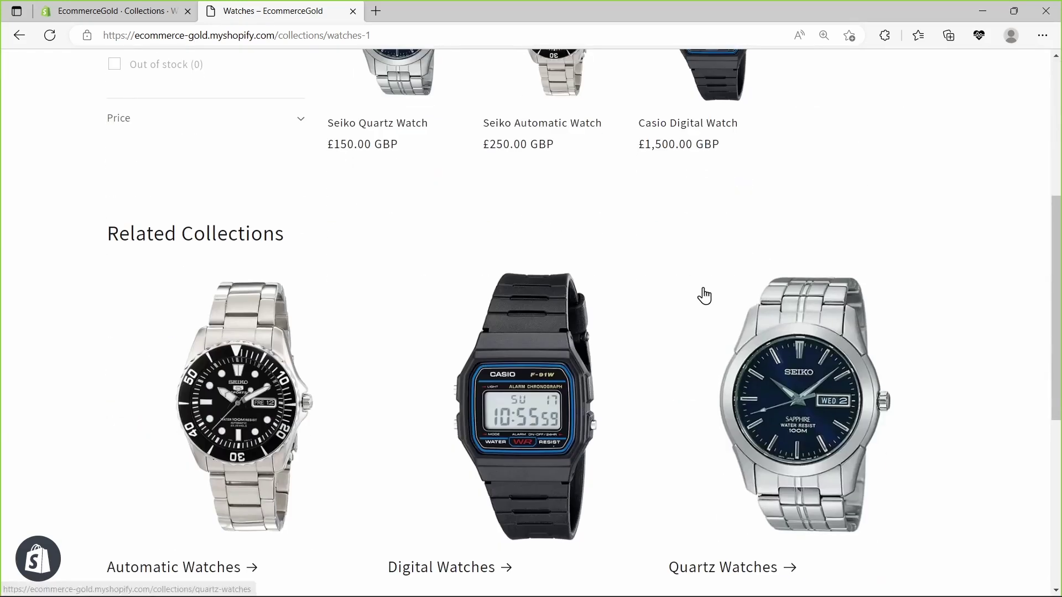
pyautogui.scroll(-2, 212, 407)
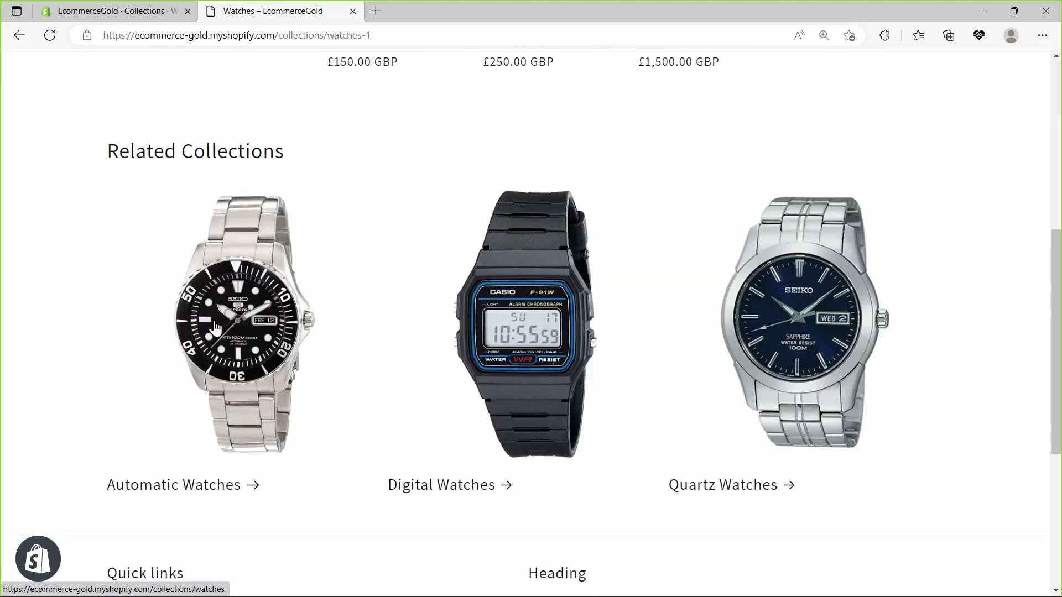
pyautogui.scroll(4, 670, 381)
pyautogui.scroll(3, 670, 382)
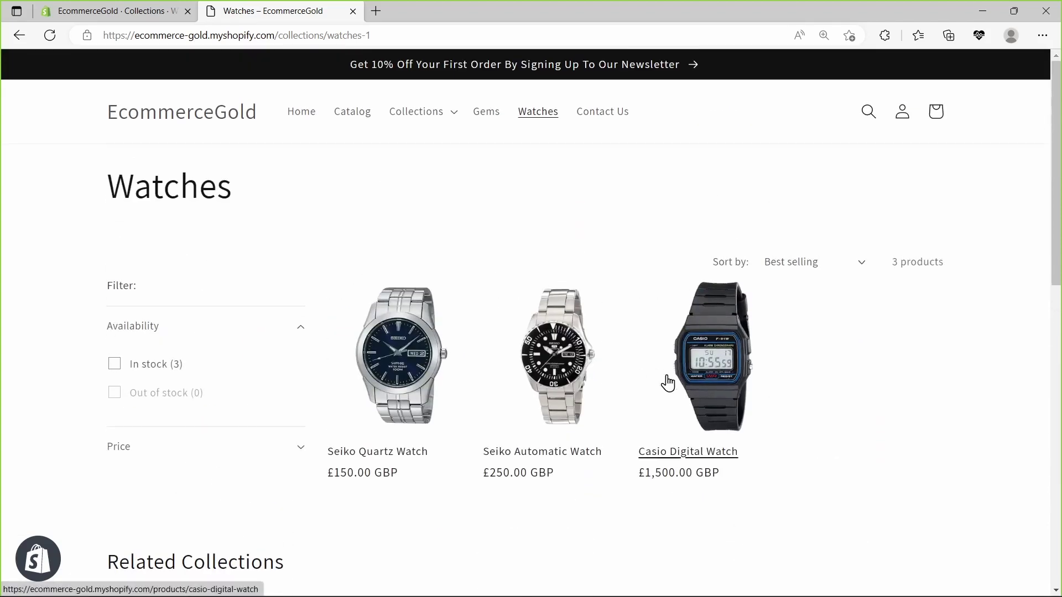